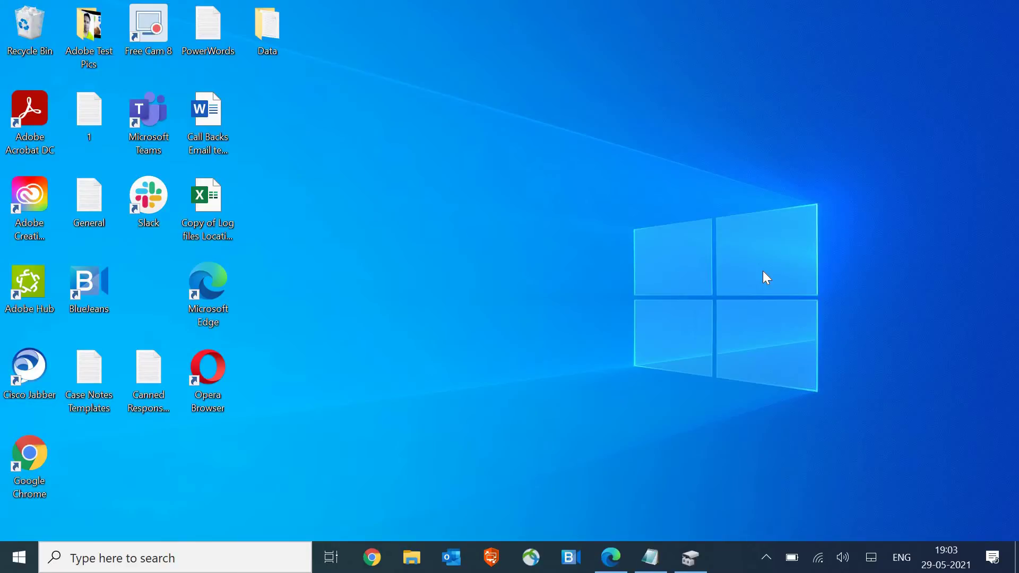
Launch Chrome maximized and open its Extensions page, showing Adobe Acrobat switched off.
{"action": "left_click", "coordinate": [372, 557]}
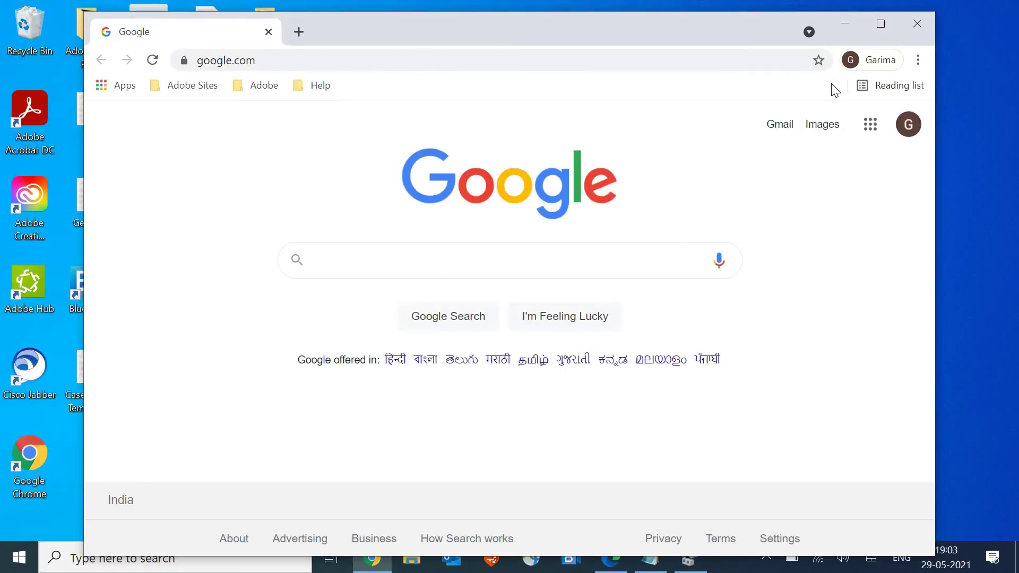
{"action": "left_click", "coordinate": [890, 24]}
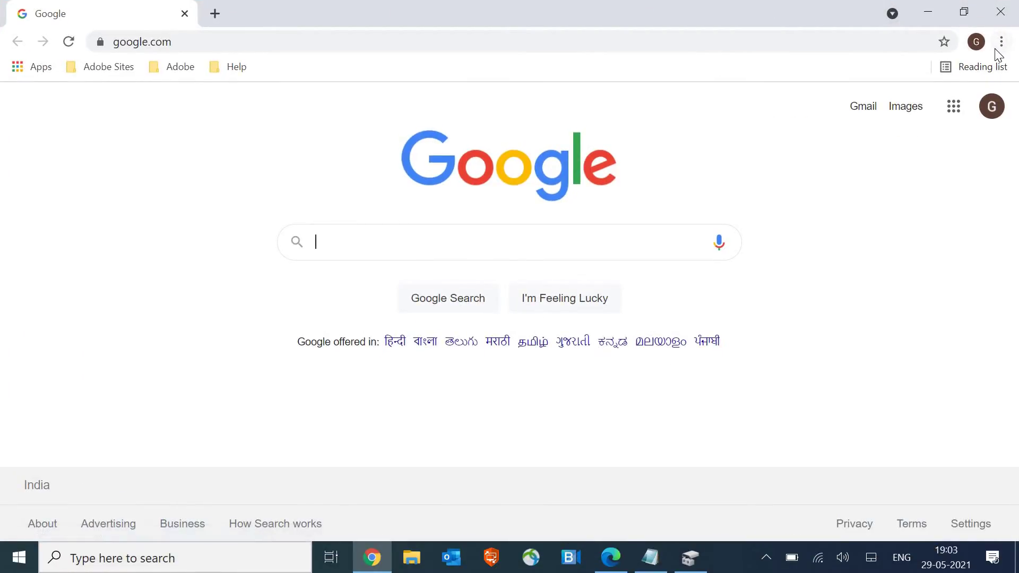
{"action": "left_click", "coordinate": [1003, 43]}
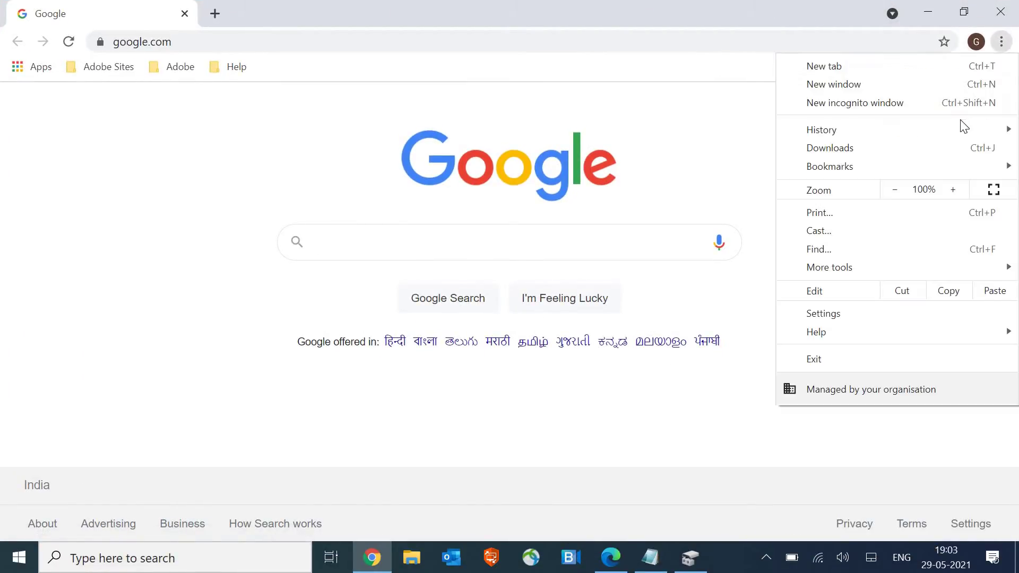
{"action": "mouse_move", "coordinate": [830, 267]}
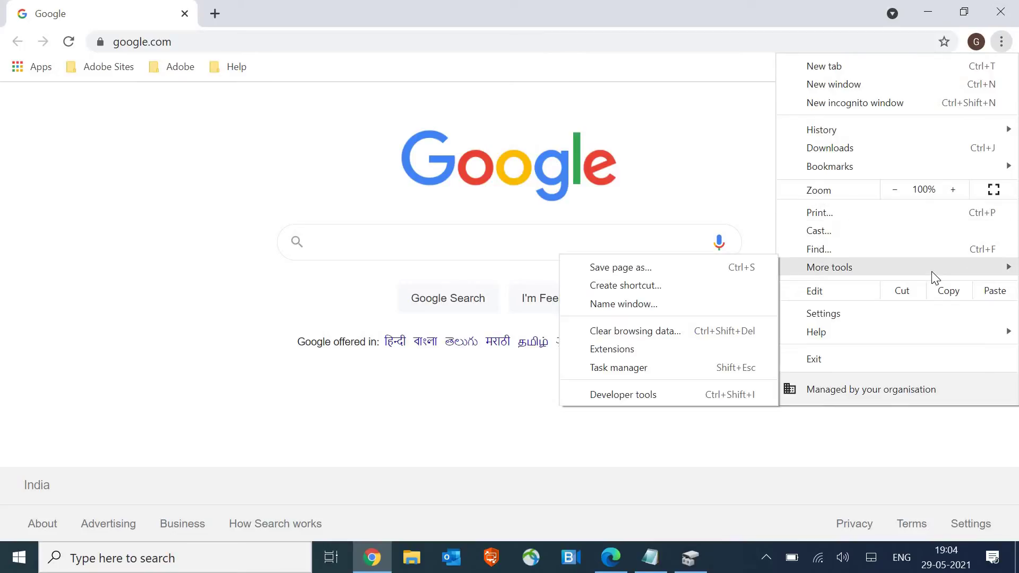
{"action": "left_click", "coordinate": [632, 351]}
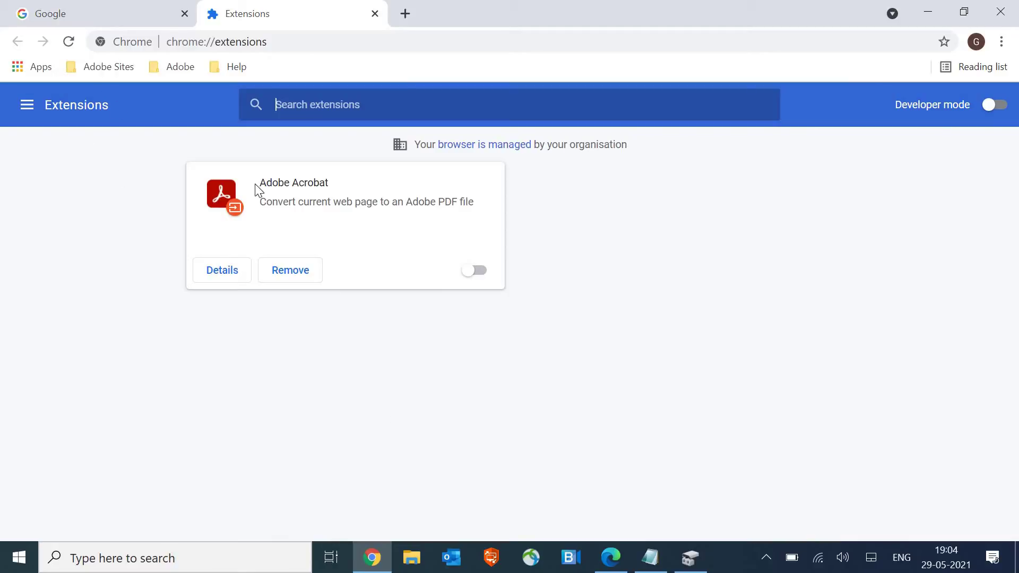
From Settings, open Clear browsing data on the Advanced view with time range All time.
{"action": "left_click", "coordinate": [1003, 43]}
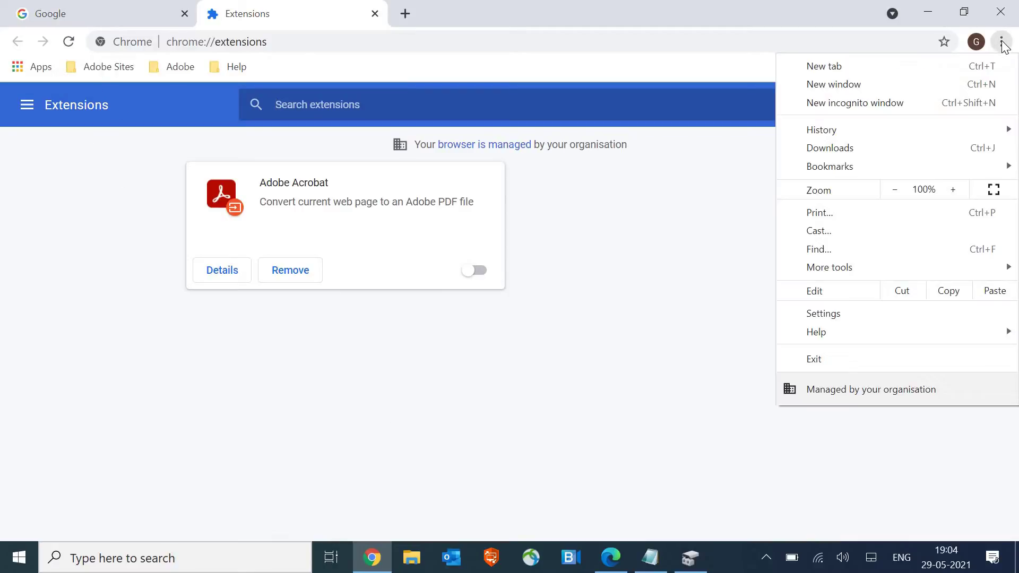
{"action": "left_click", "coordinate": [912, 323]}
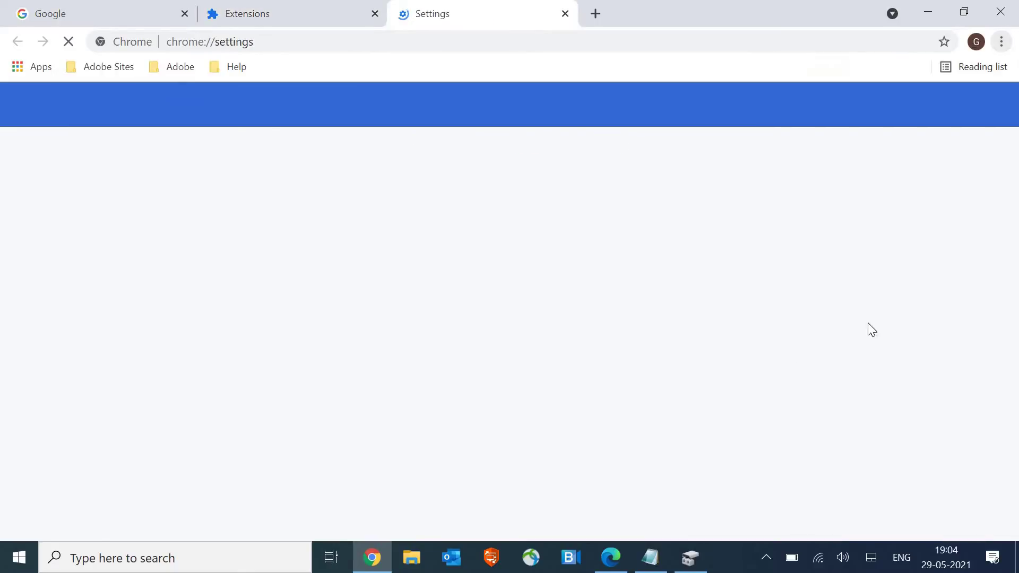
{"action": "scroll", "coordinate": [546, 329], "scroll_direction": "down", "scroll_amount": 3}
{"action": "scroll", "coordinate": [546, 328], "scroll_direction": "down", "scroll_amount": 2}
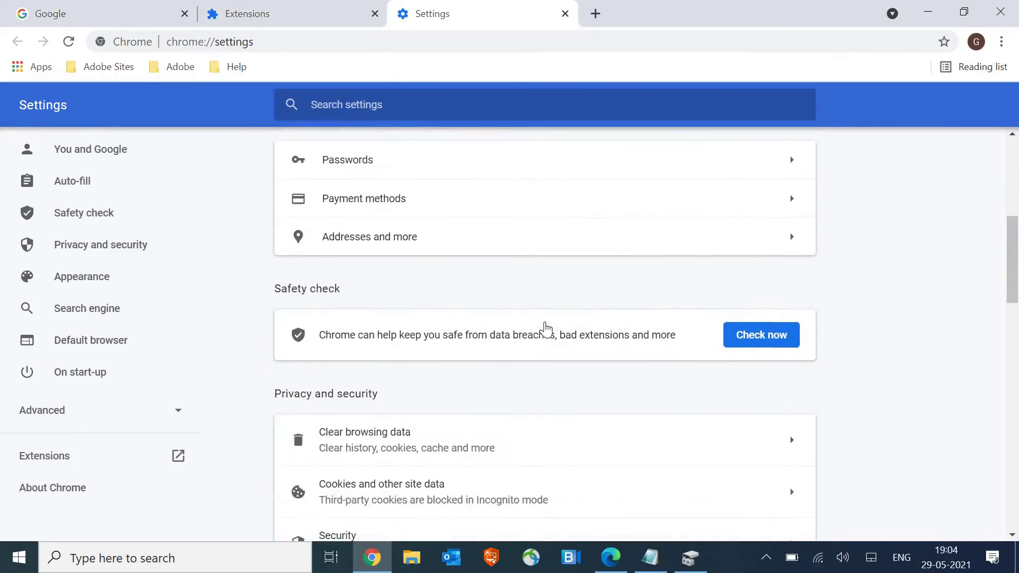
{"action": "scroll", "coordinate": [546, 332], "scroll_direction": "down", "scroll_amount": 1}
{"action": "scroll", "coordinate": [553, 319], "scroll_direction": "down", "scroll_amount": 1}
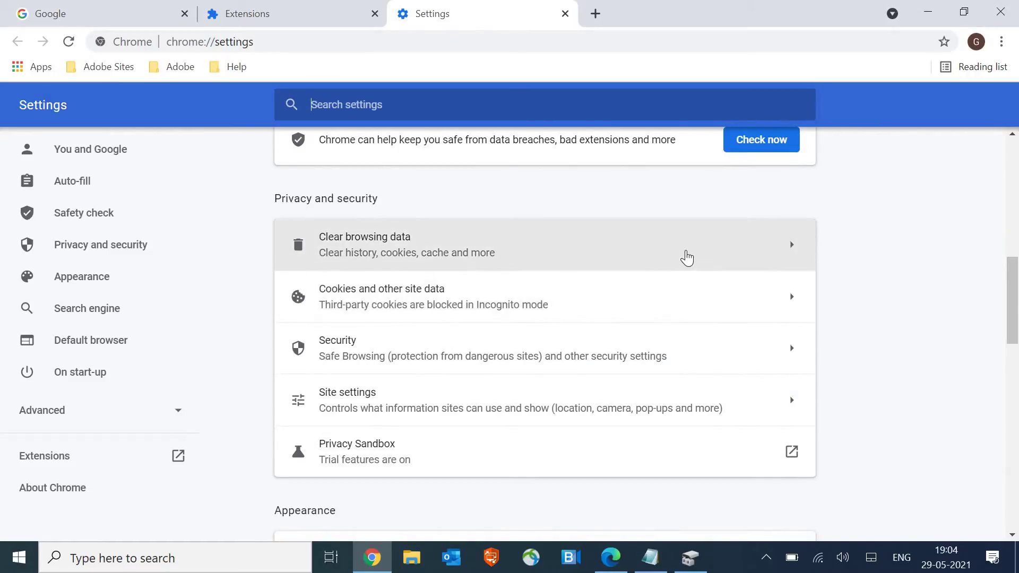
{"action": "left_click", "coordinate": [686, 257]}
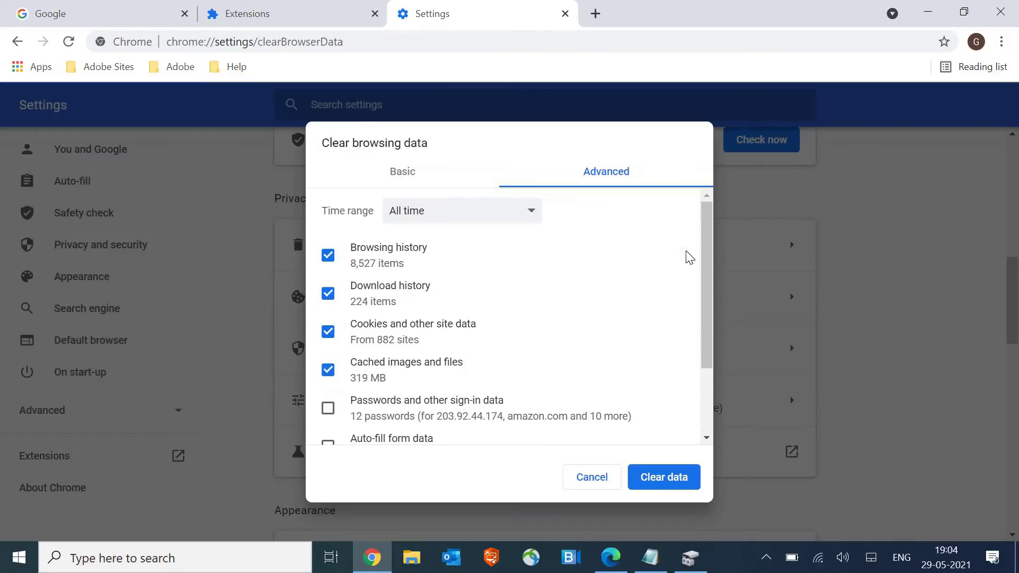
{"action": "left_click", "coordinate": [418, 181]}
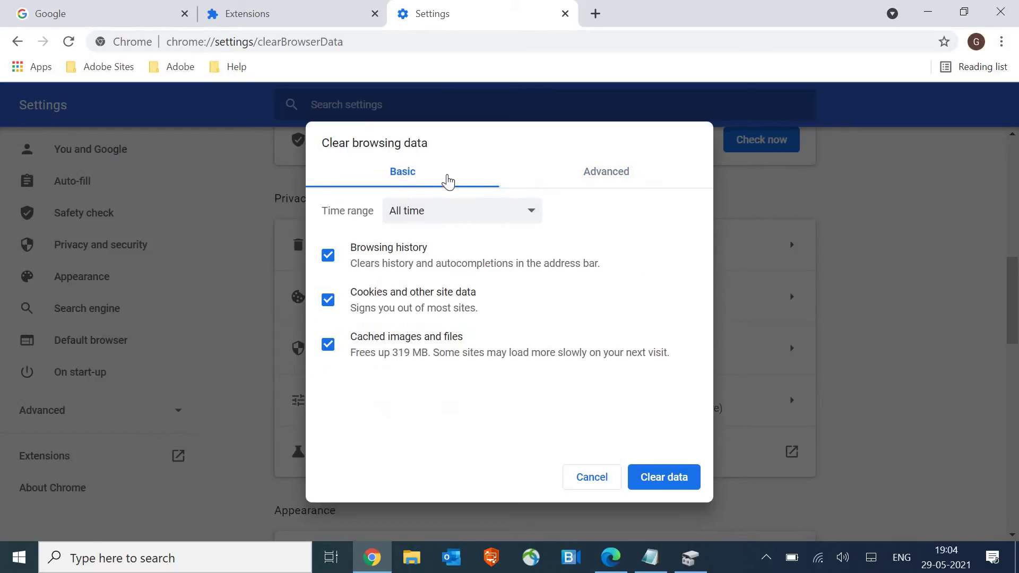
{"action": "left_click", "coordinate": [608, 180]}
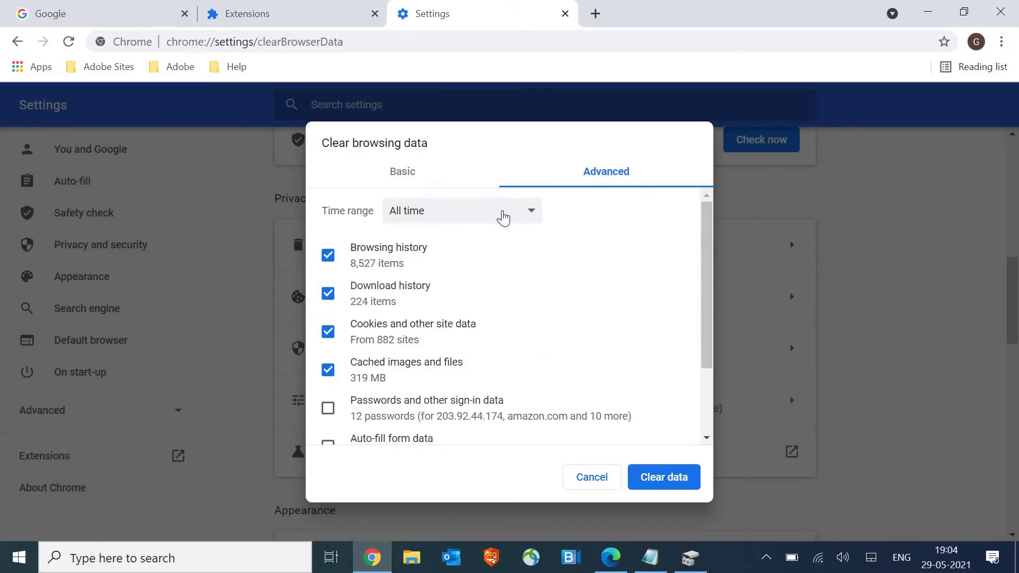
{"action": "left_click", "coordinate": [503, 217]}
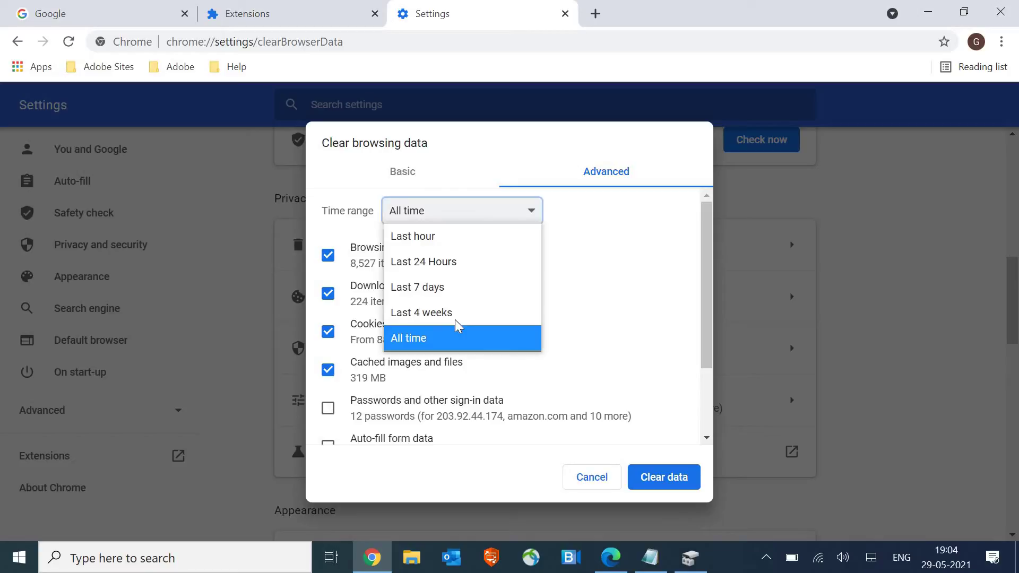
{"action": "left_click", "coordinate": [451, 348]}
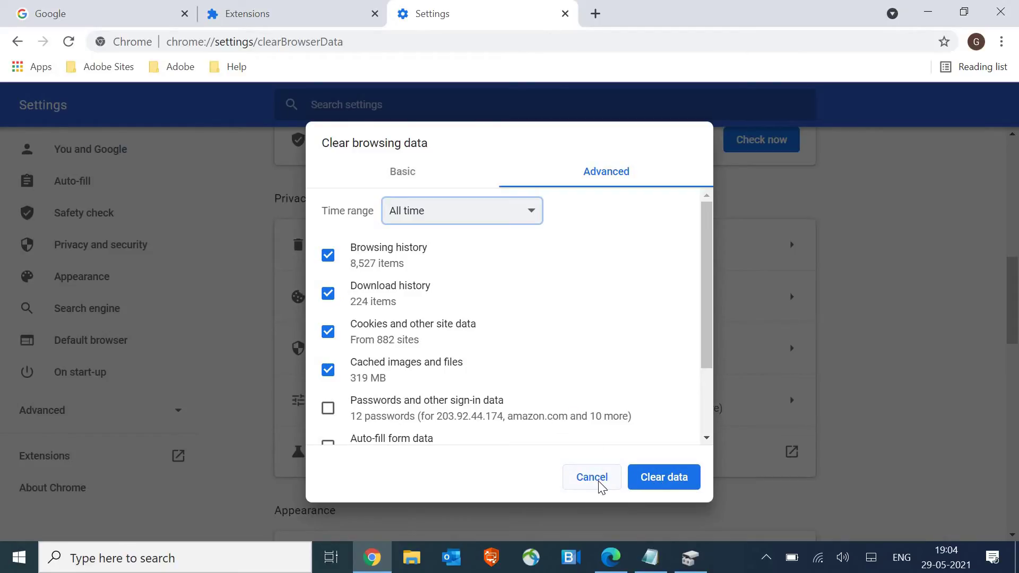
Dismiss the clear-data dialog and launch Internet Properties with inetcpl.cpl from Run.
{"action": "left_click", "coordinate": [600, 487]}
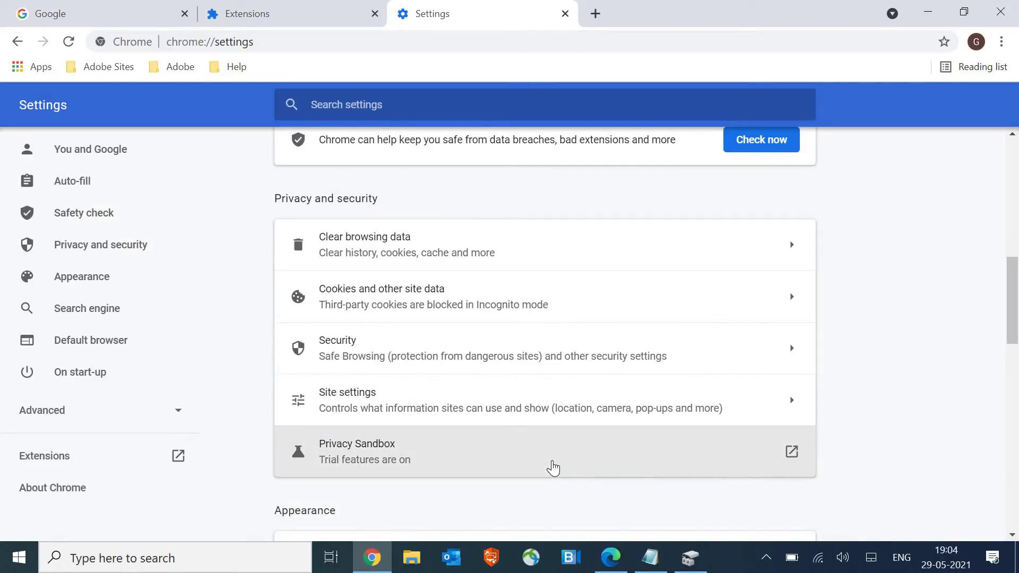
{"action": "key", "text": "super+r"}
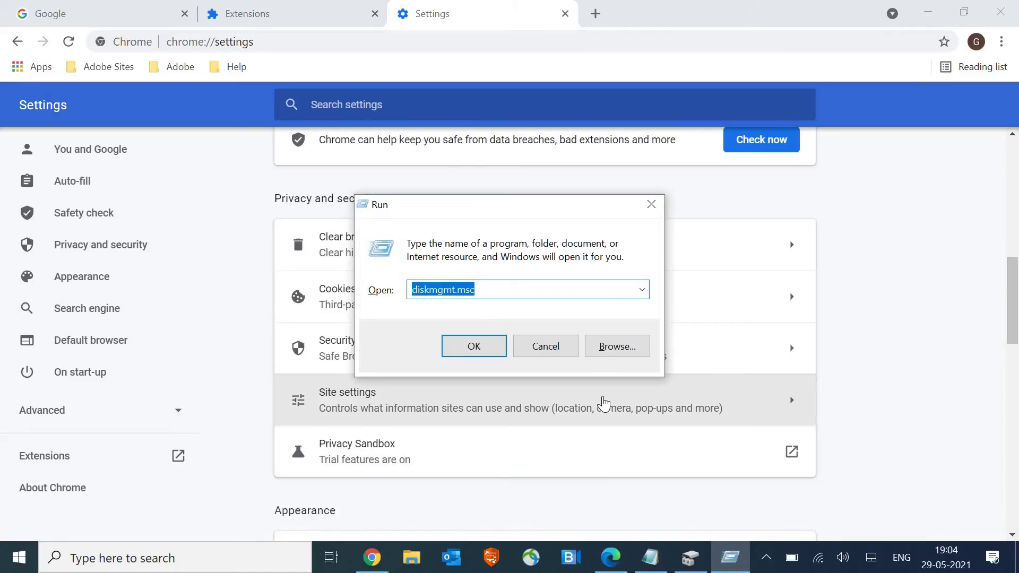
{"action": "type", "text": "inet"}
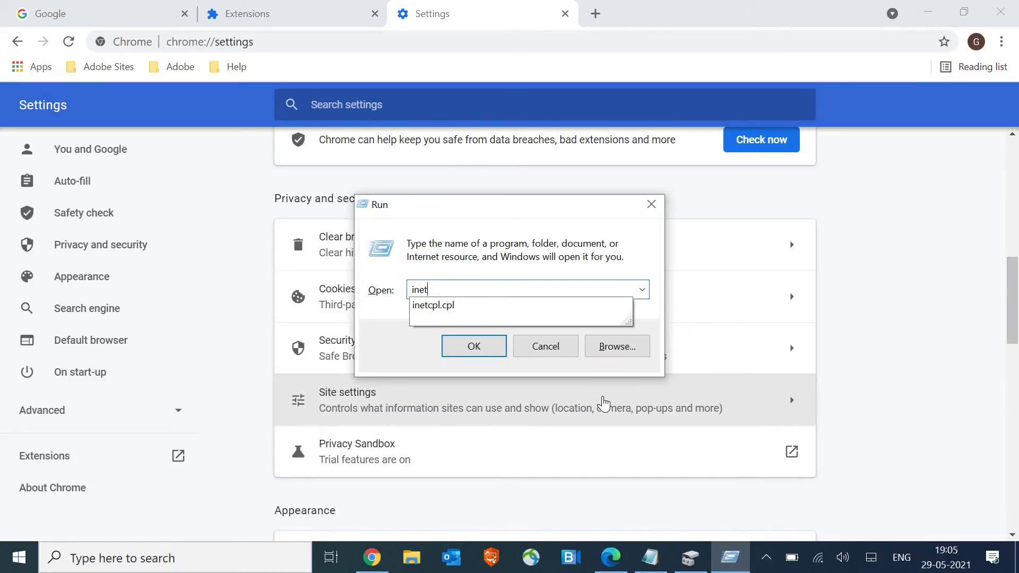
{"action": "key", "text": "Down"}
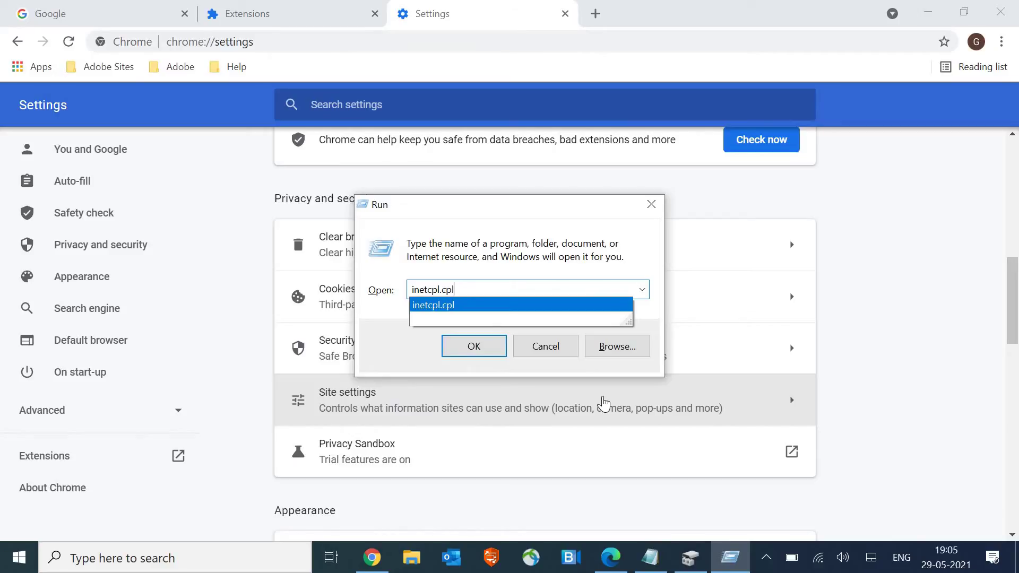
{"action": "key", "text": "Return"}
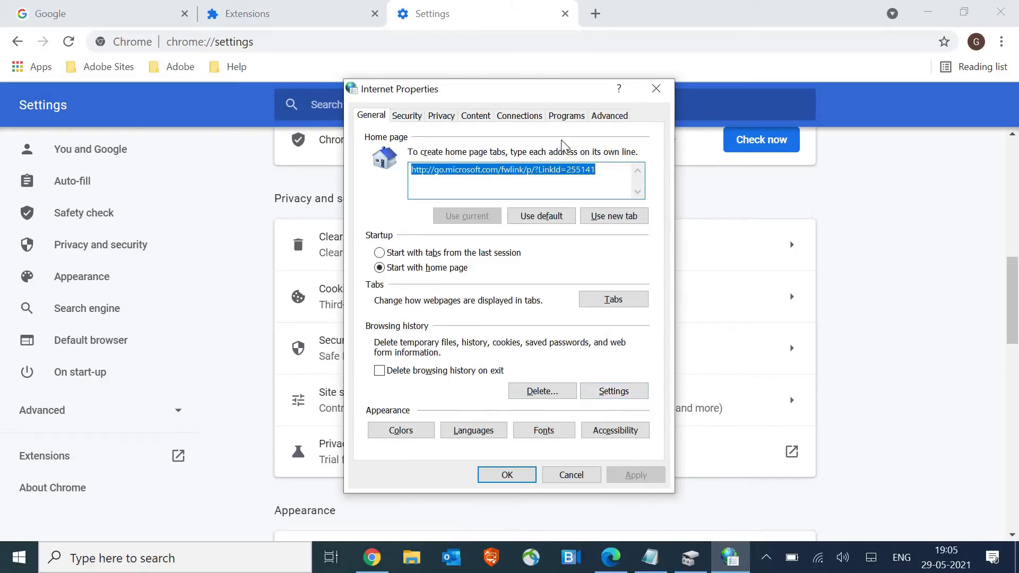
Leave the LAN proxy server unticked under Connections and confirm Internet Properties.
{"action": "left_click", "coordinate": [524, 120]}
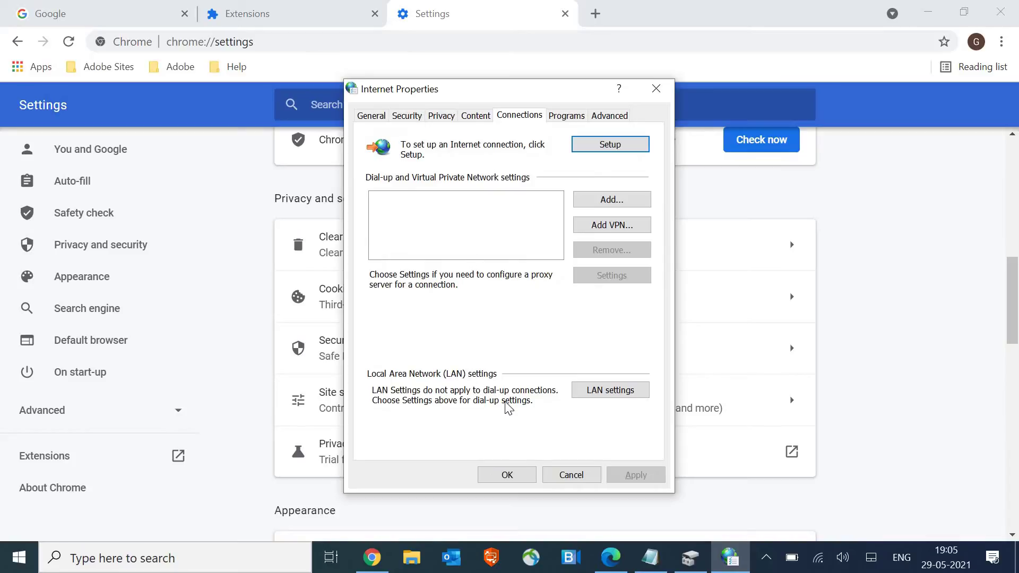
{"action": "left_click", "coordinate": [622, 397]}
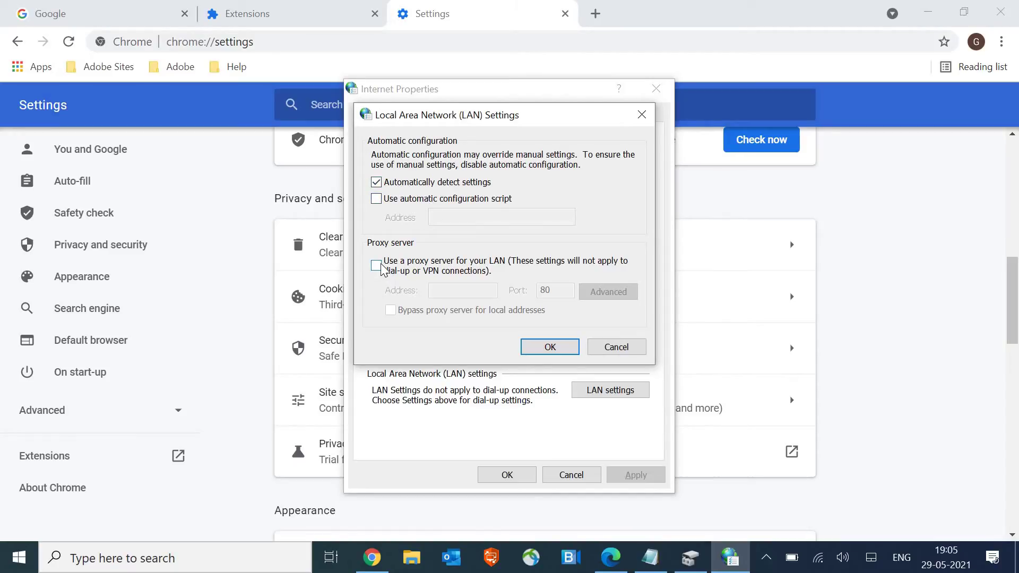
{"action": "left_click", "coordinate": [376, 265]}
{"action": "key", "text": "space"}
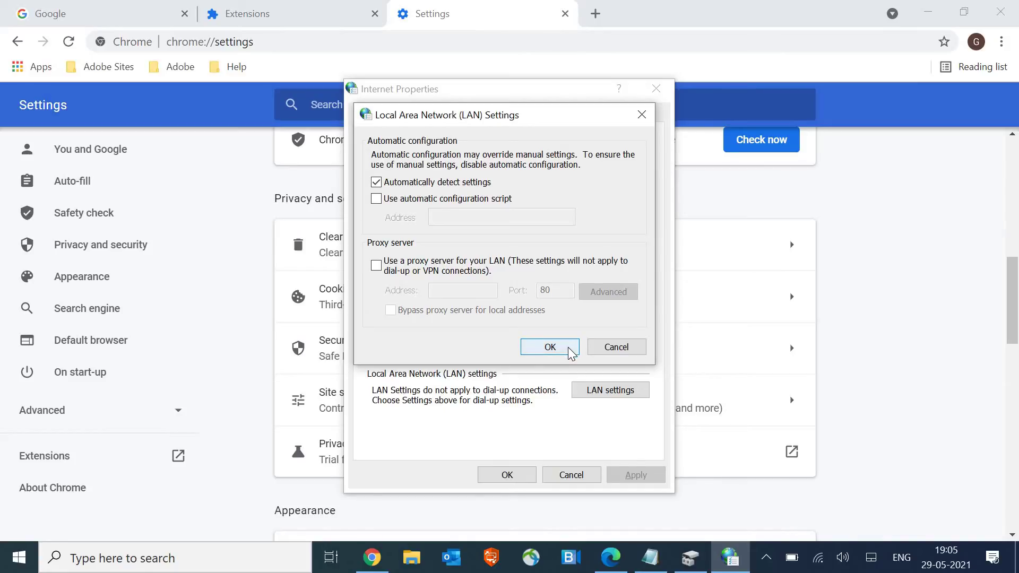
{"action": "left_click", "coordinate": [570, 353]}
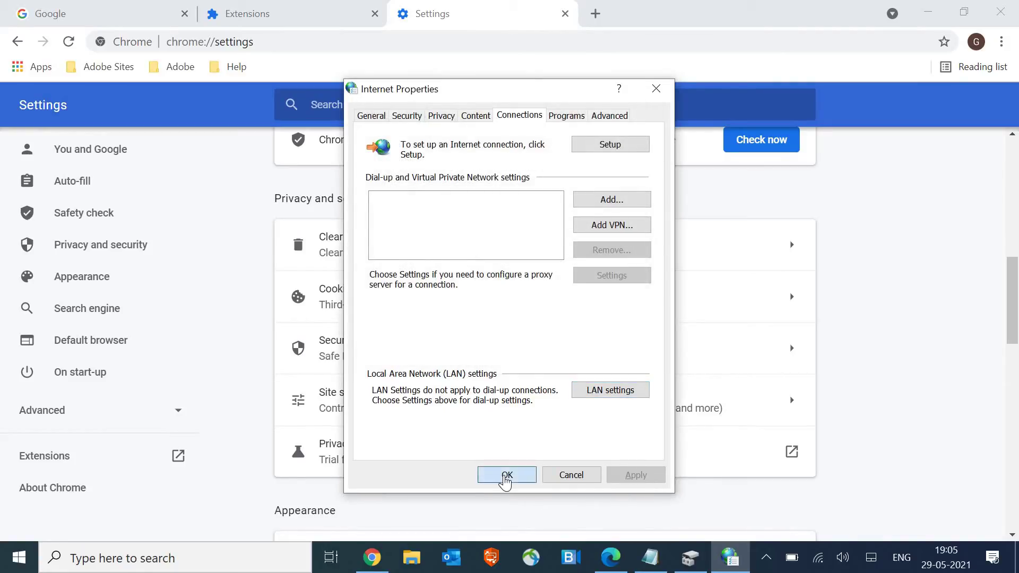
{"action": "left_click", "coordinate": [505, 477]}
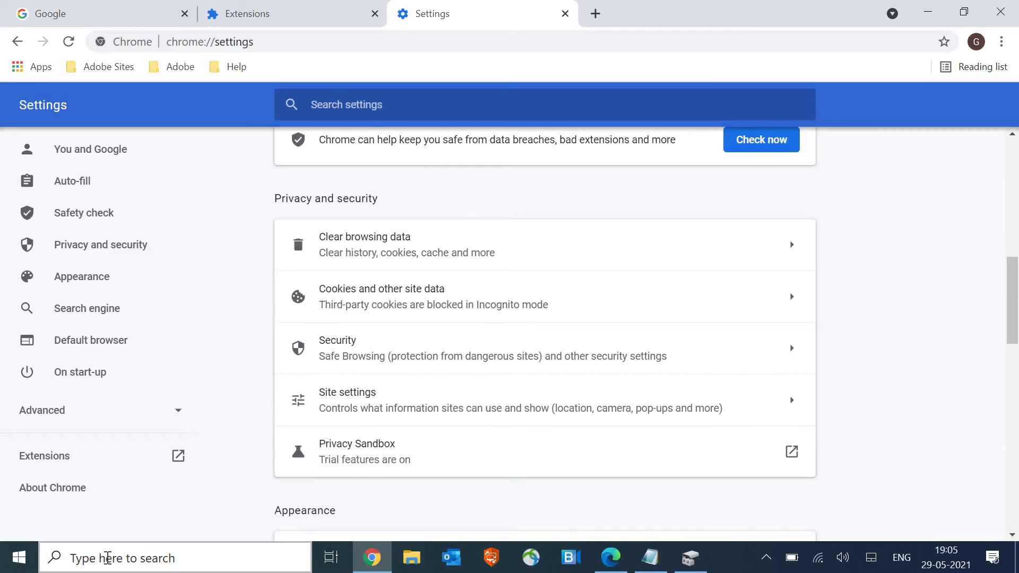
Open Control Panel in small icons view, then Network and Sharing Center's adapter list.
{"action": "left_click", "coordinate": [106, 559]}
{"action": "type", "text": "cont"}
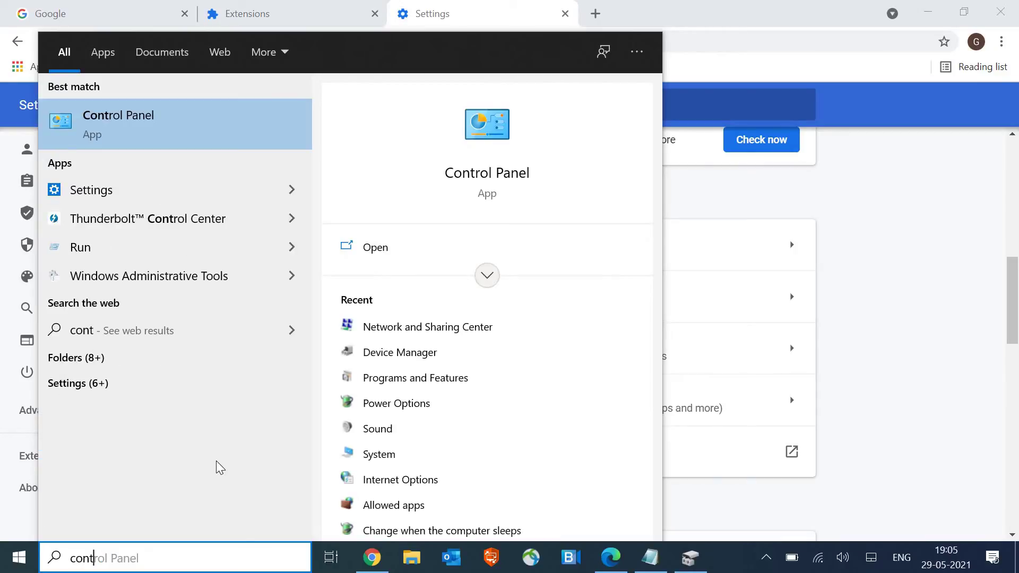
{"action": "left_click", "coordinate": [374, 259]}
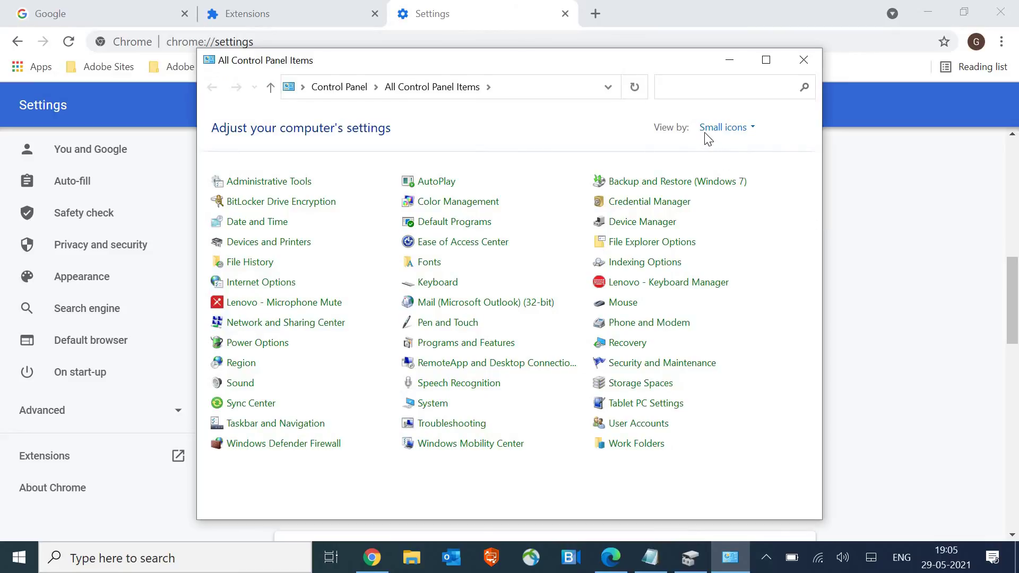
{"action": "left_click", "coordinate": [722, 130]}
{"action": "left_click", "coordinate": [723, 128]}
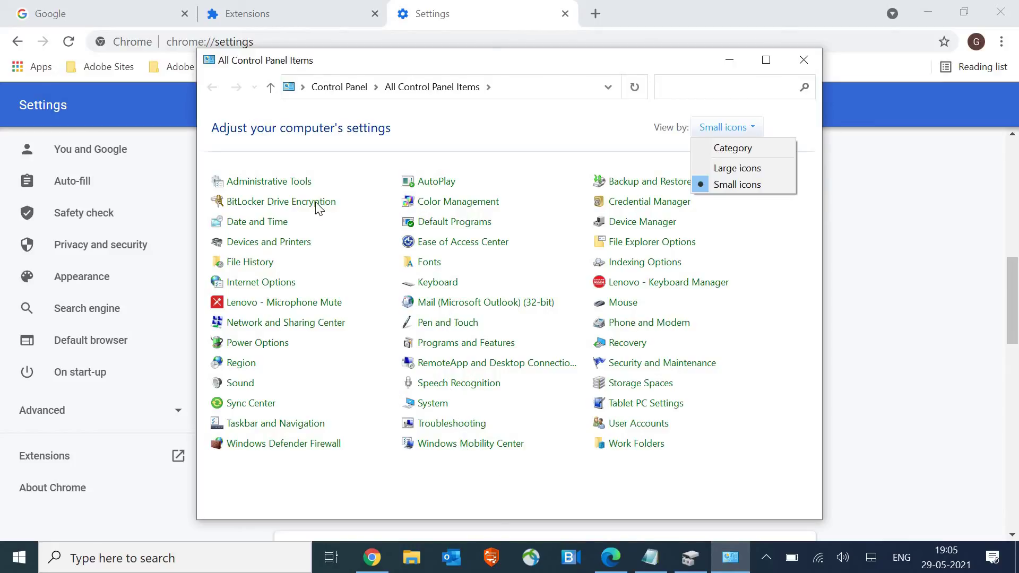
{"action": "left_click", "coordinate": [267, 328]}
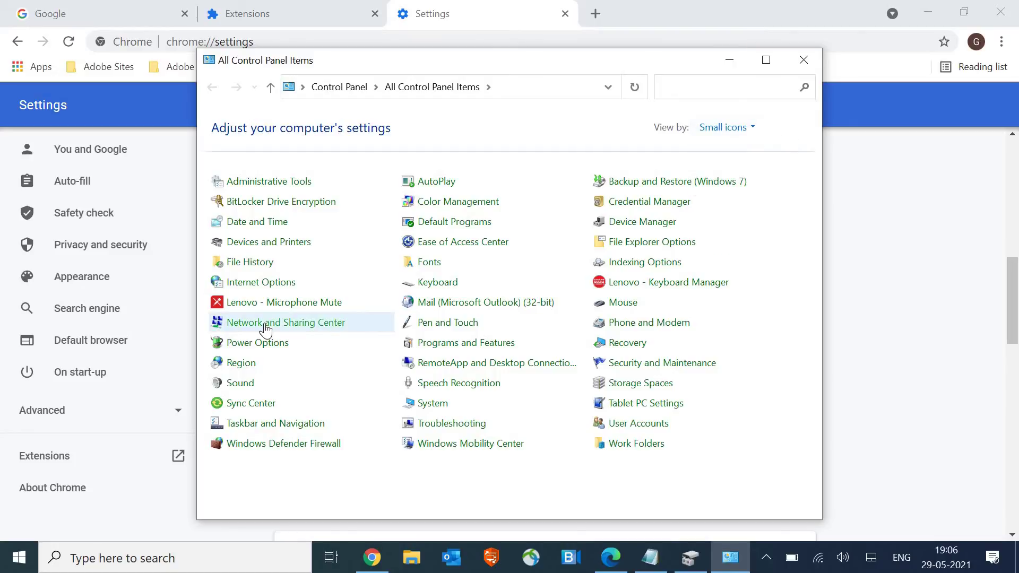
{"action": "left_click", "coordinate": [265, 329]}
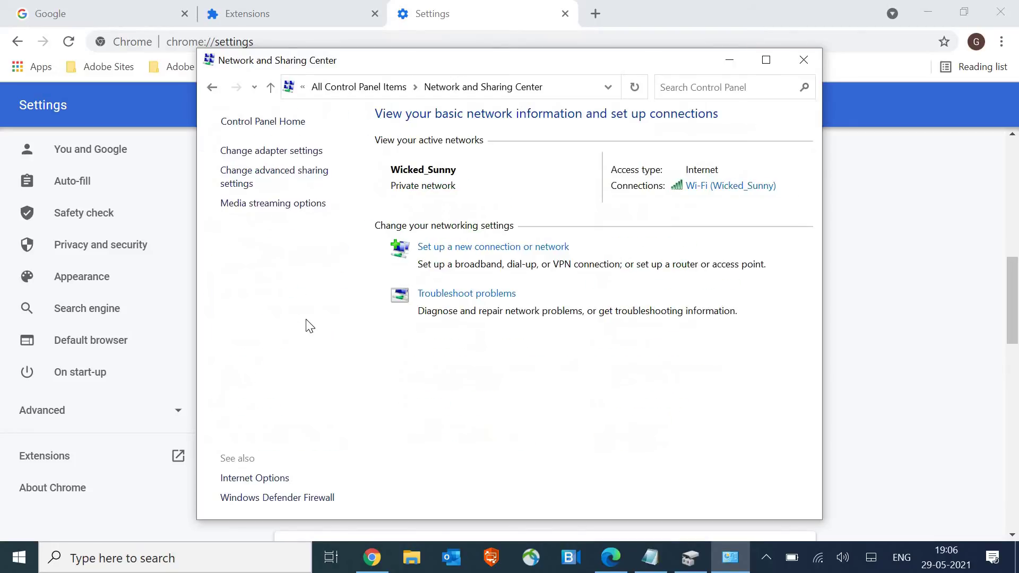
{"action": "left_click", "coordinate": [250, 154]}
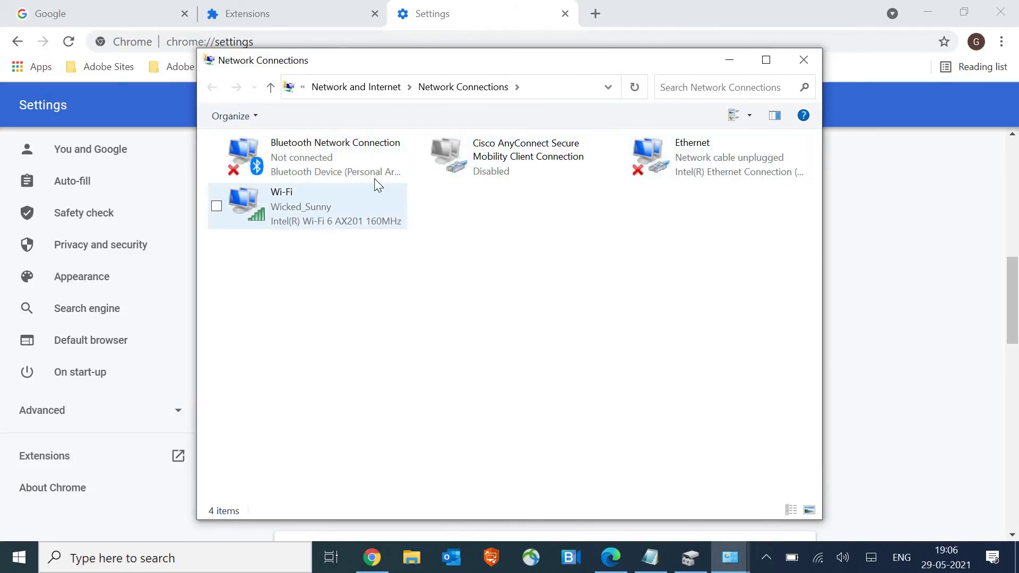
Open the Wi-Fi connection's Internet Protocol Version 4 (TCP/IPv4) properties.
{"action": "left_click", "coordinate": [356, 202]}
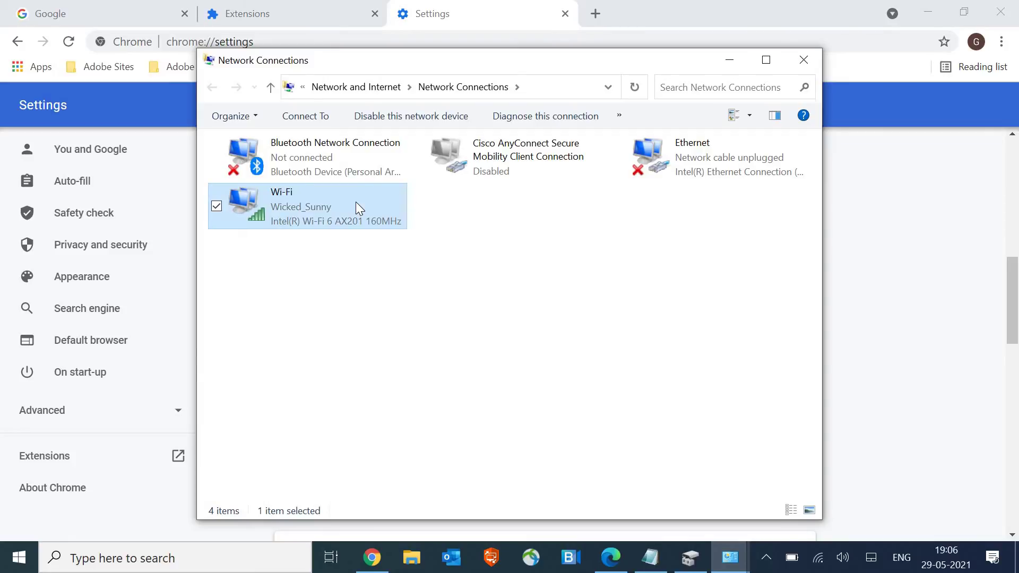
{"action": "right_click", "coordinate": [356, 204]}
{"action": "left_click", "coordinate": [285, 373]}
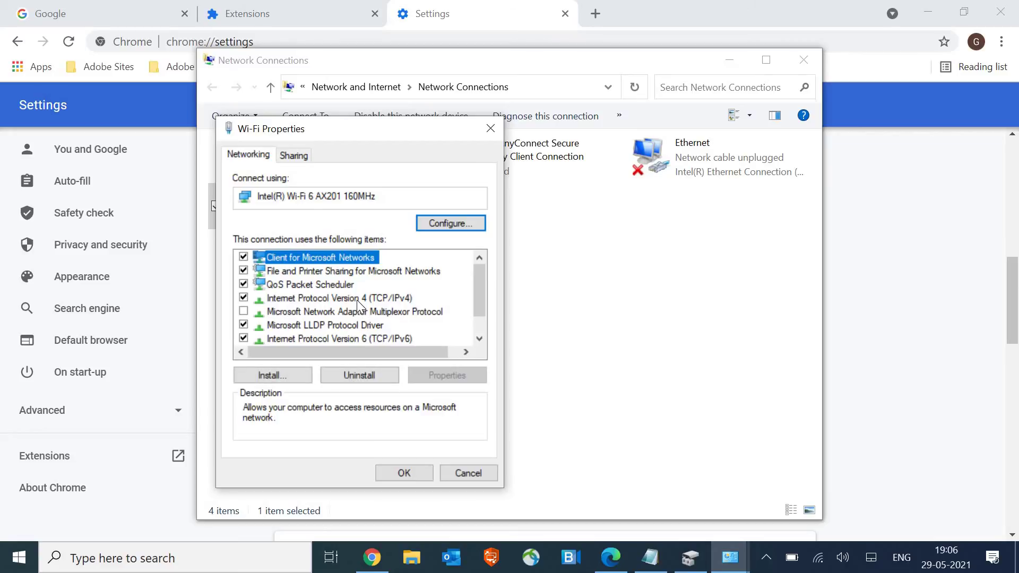
{"action": "left_click", "coordinate": [357, 300]}
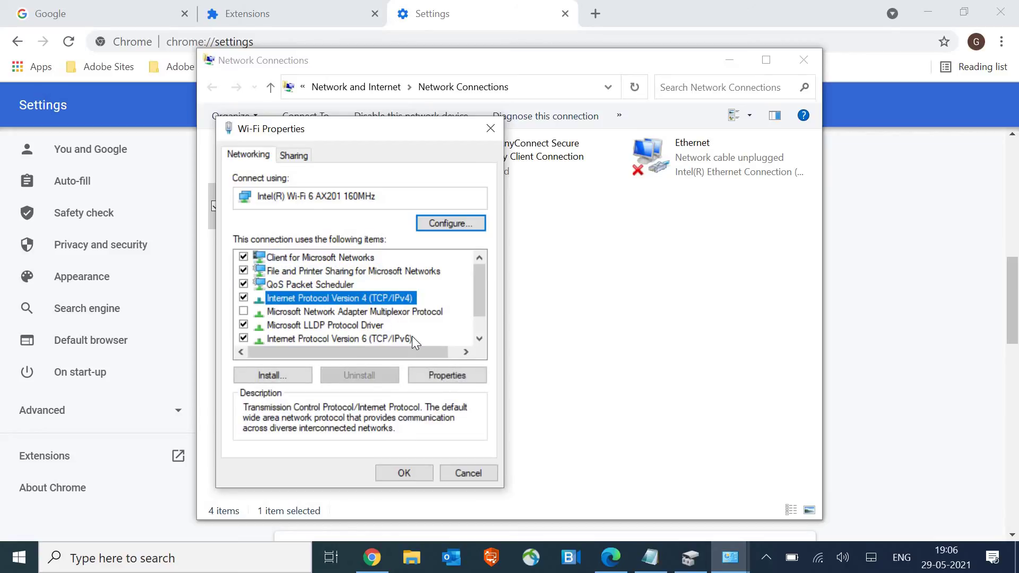
{"action": "left_click", "coordinate": [453, 377]}
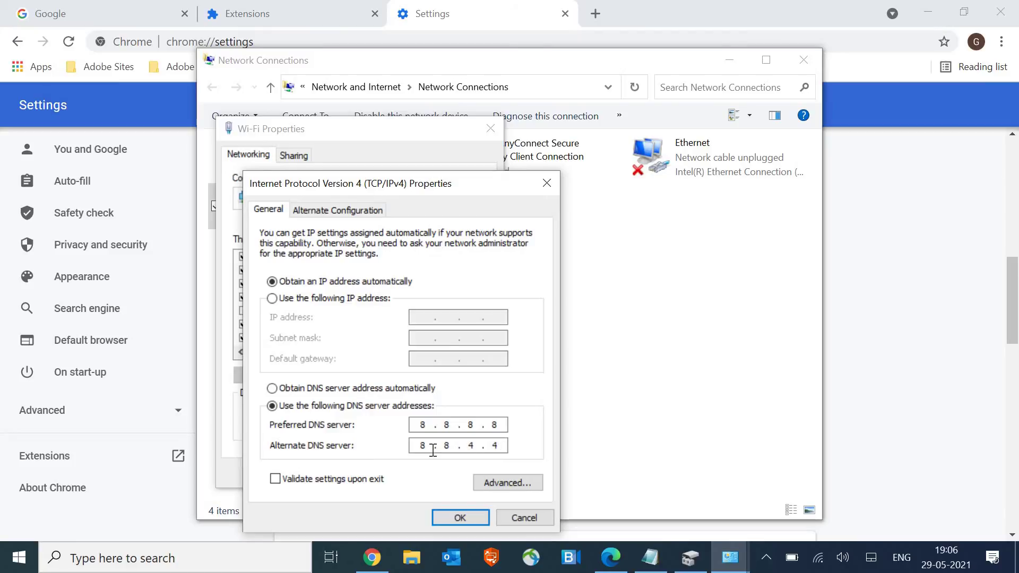
Enter DNS servers 8.8.8.8 and 8.8.4.4, confirm both dialogs, and close Network Connections.
{"action": "key", "text": "shift+Tab"}
{"action": "left_click", "coordinate": [466, 519]}
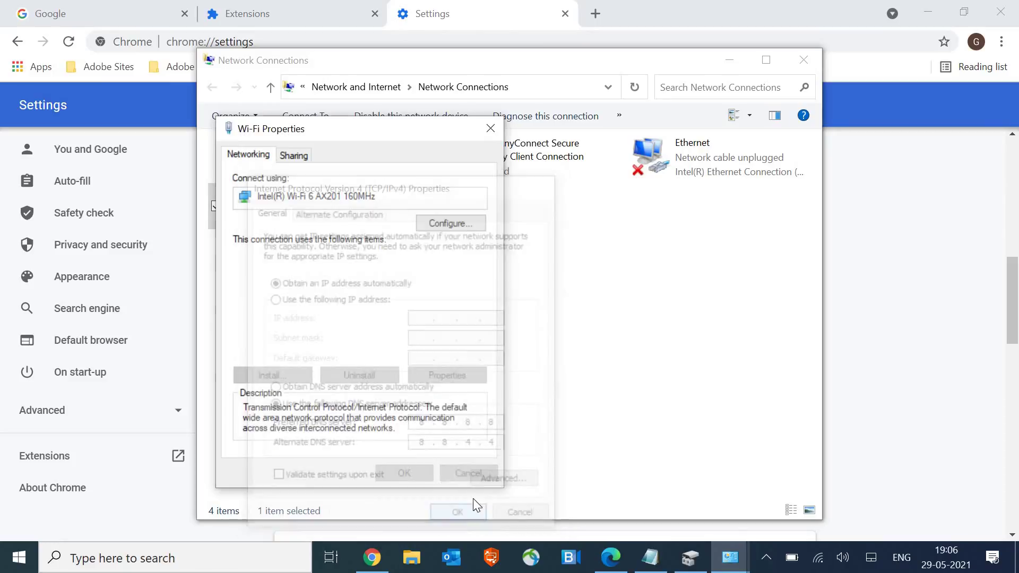
{"action": "left_click", "coordinate": [404, 474]}
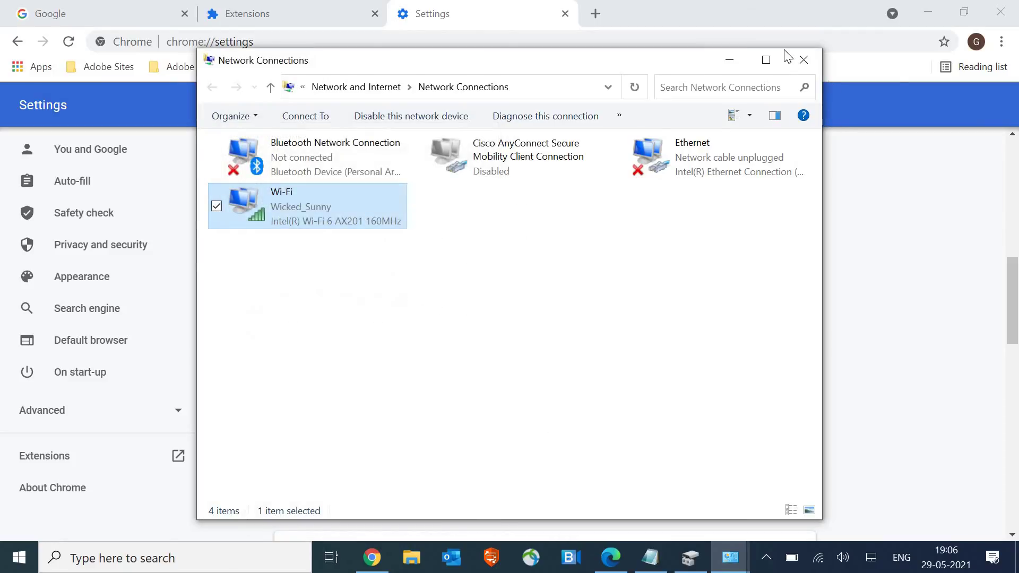
{"action": "left_click", "coordinate": [805, 60]}
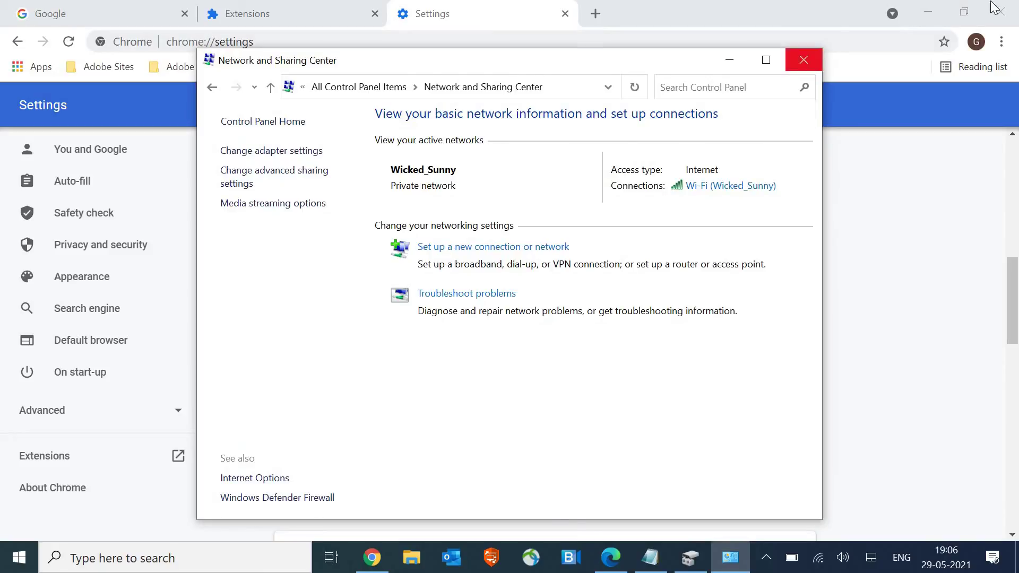
Close Network and Sharing Center and bring Chrome back up maximized.
{"action": "left_click", "coordinate": [805, 59]}
{"action": "key", "text": "super+d"}
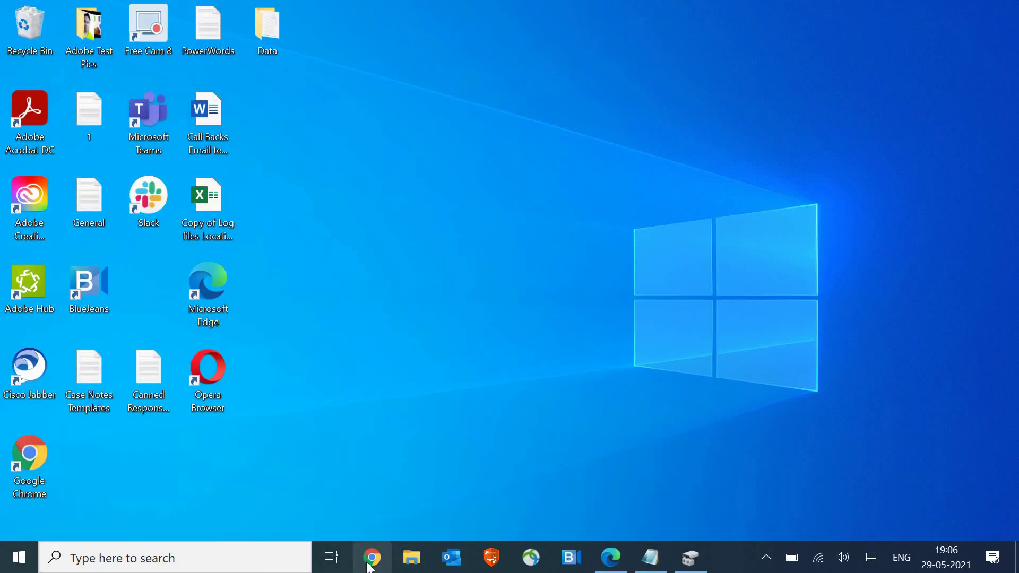
{"action": "left_click", "coordinate": [371, 557]}
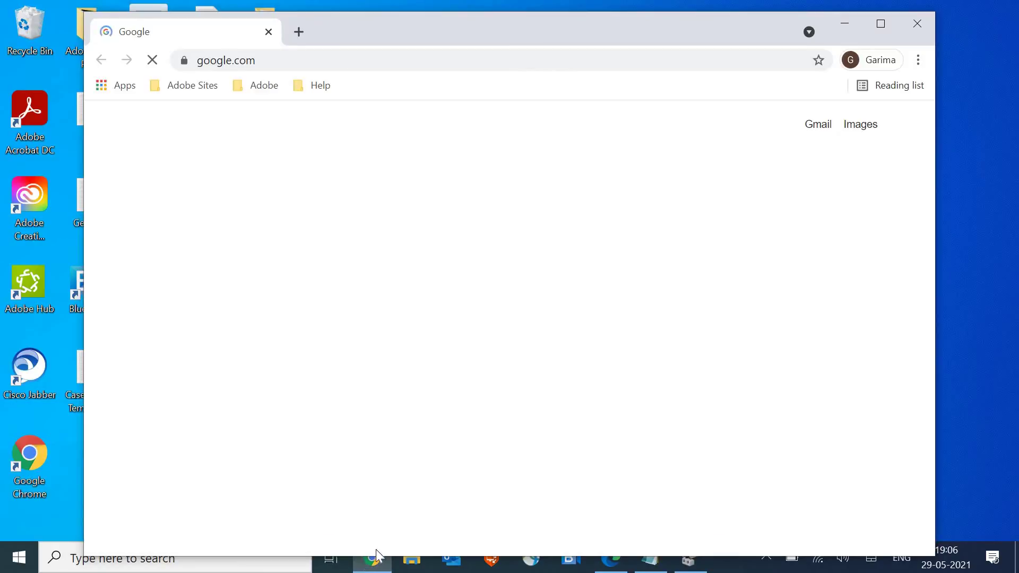
{"action": "left_click", "coordinate": [881, 28]}
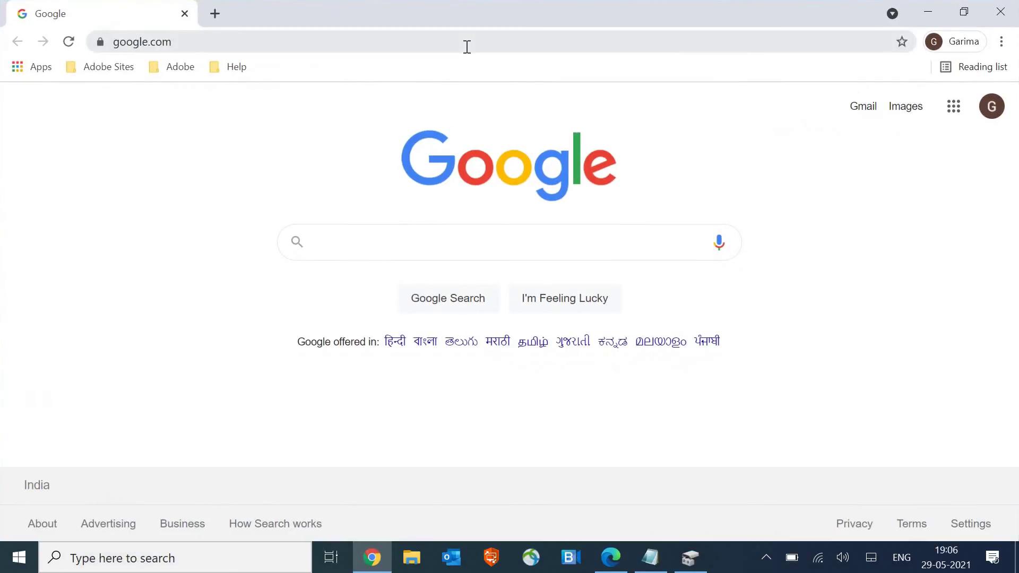
Load msn.com, then go to fast.com to run the speed test.
{"action": "left_click", "coordinate": [467, 47]}
{"action": "type", "text": "msh"}
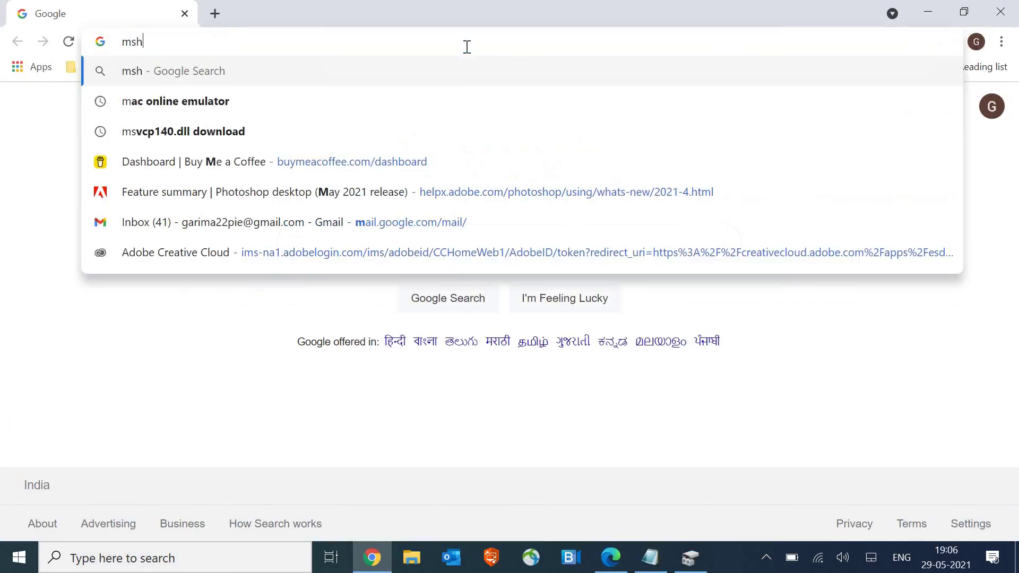
{"action": "key", "text": "BackSpace"}
{"action": "type", "text": "n"}
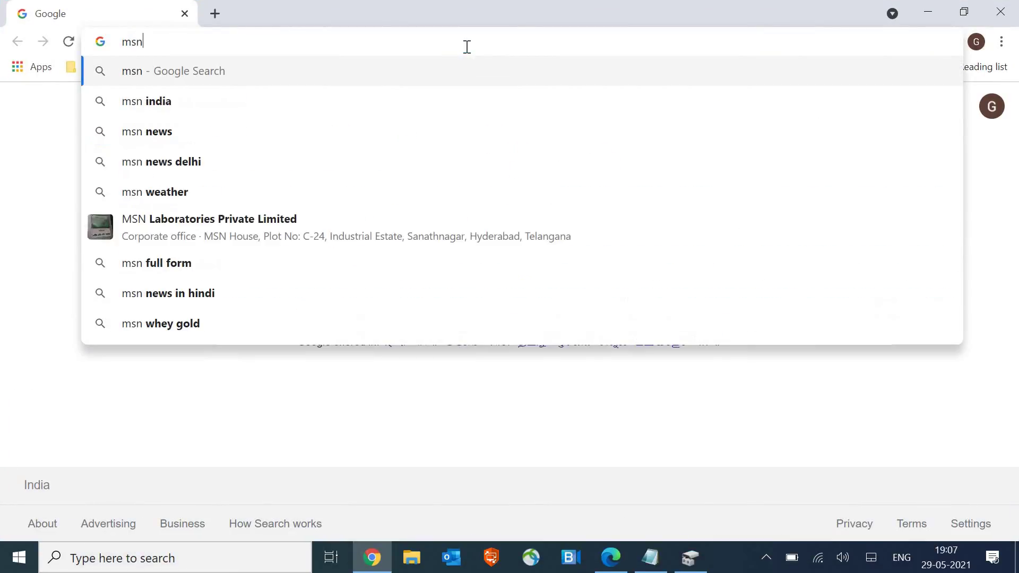
{"action": "type", "text": ".com"}
{"action": "key", "text": "Return"}
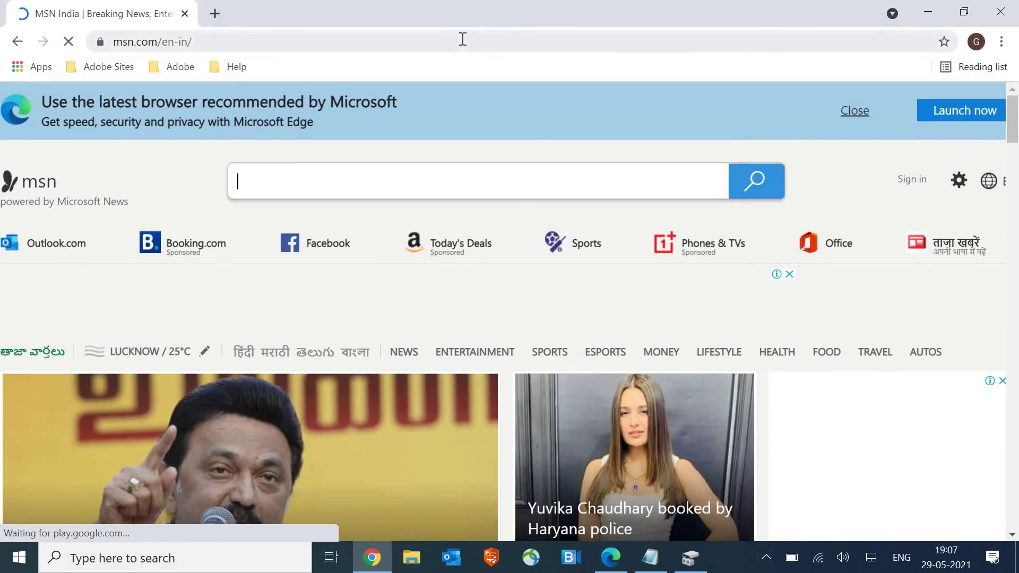
{"action": "left_click", "coordinate": [462, 40]}
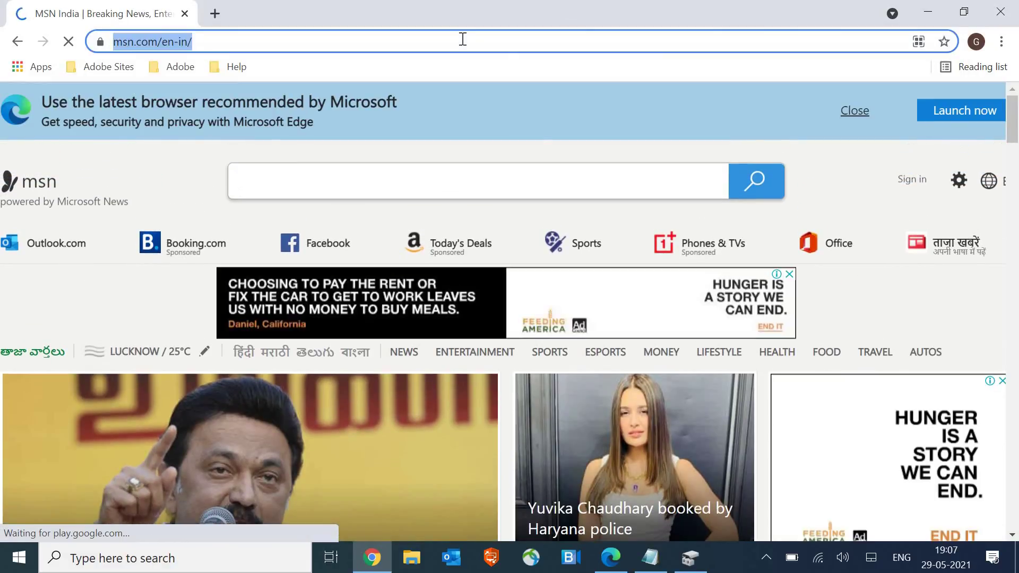
{"action": "type", "text": "fast.com"}
{"action": "key", "text": "Return"}
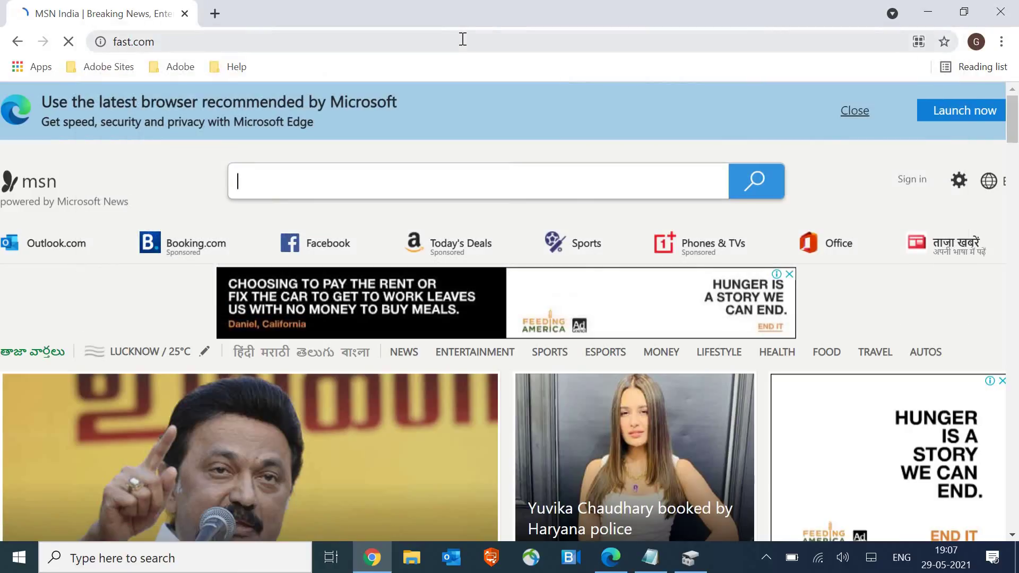